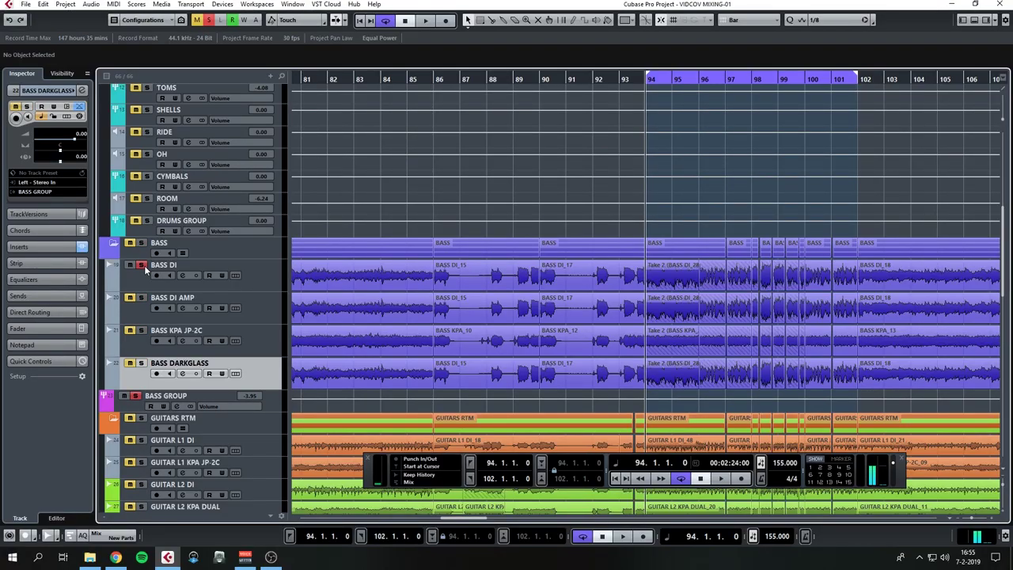
Play the soloed BASS DI track from bar 94 to listen to the dry bass, and select that track
key(space)
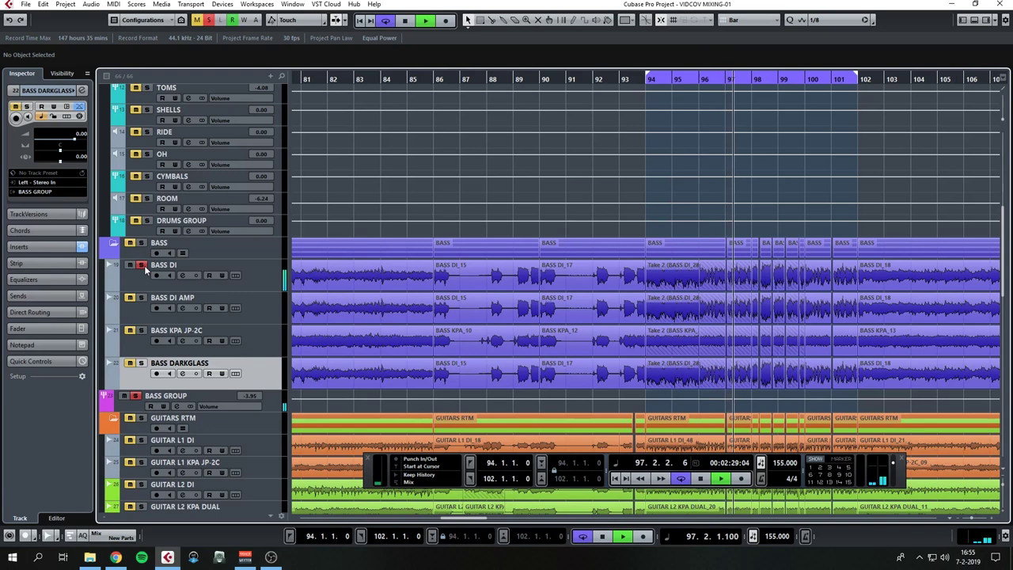
key(space)
click(133, 276)
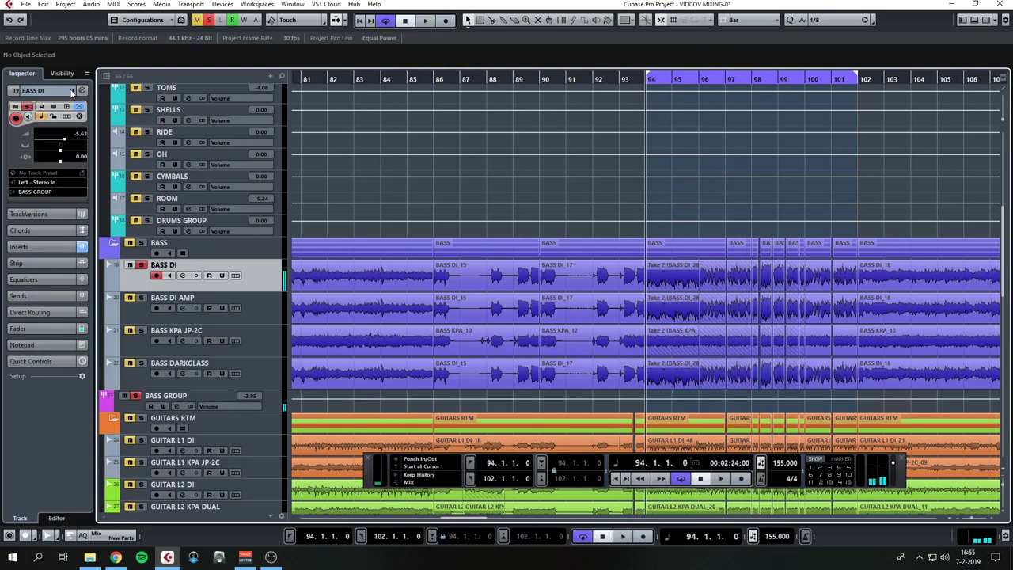
click(81, 91)
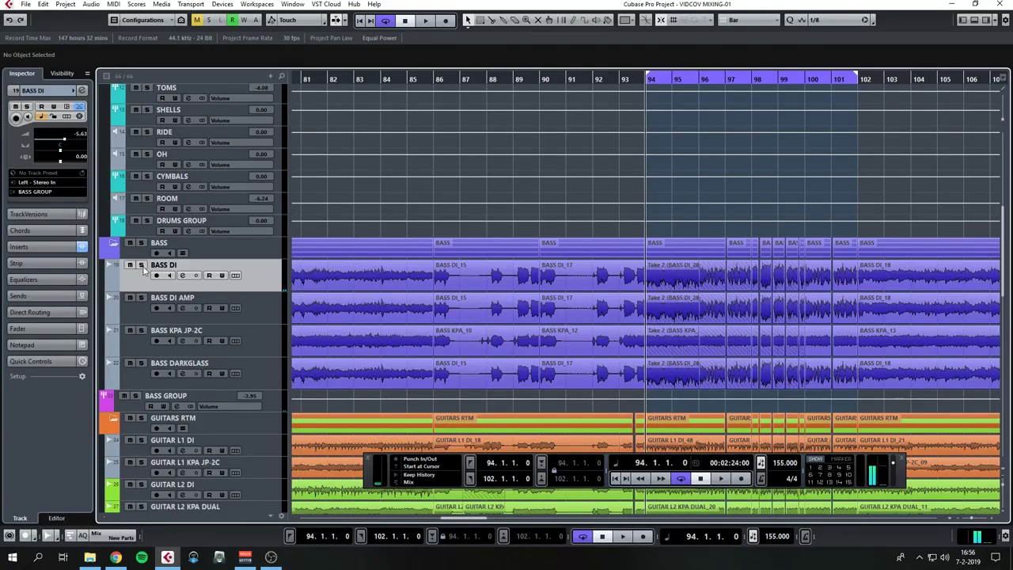
key(space)
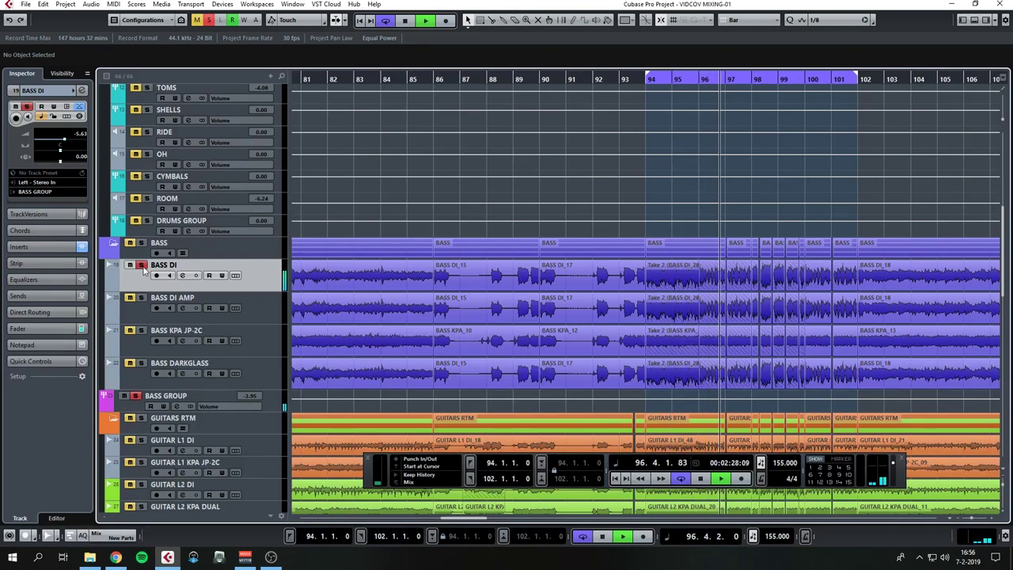
key(space)
Open the BASS DI channel settings and listen to the track with its RBass Mono insert open, closing the plug-in when done
click(82, 92)
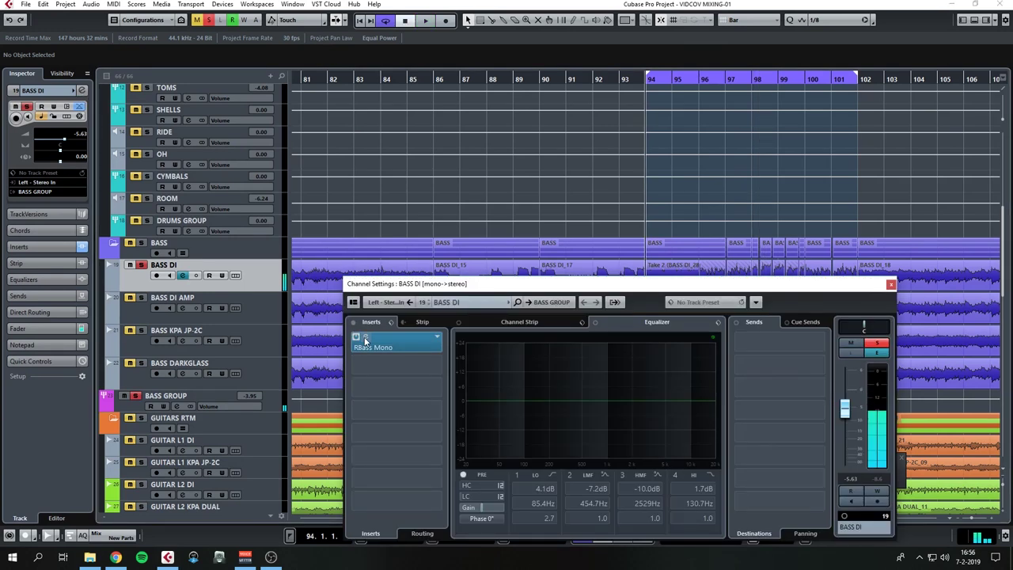
double_click(366, 340)
key(space)
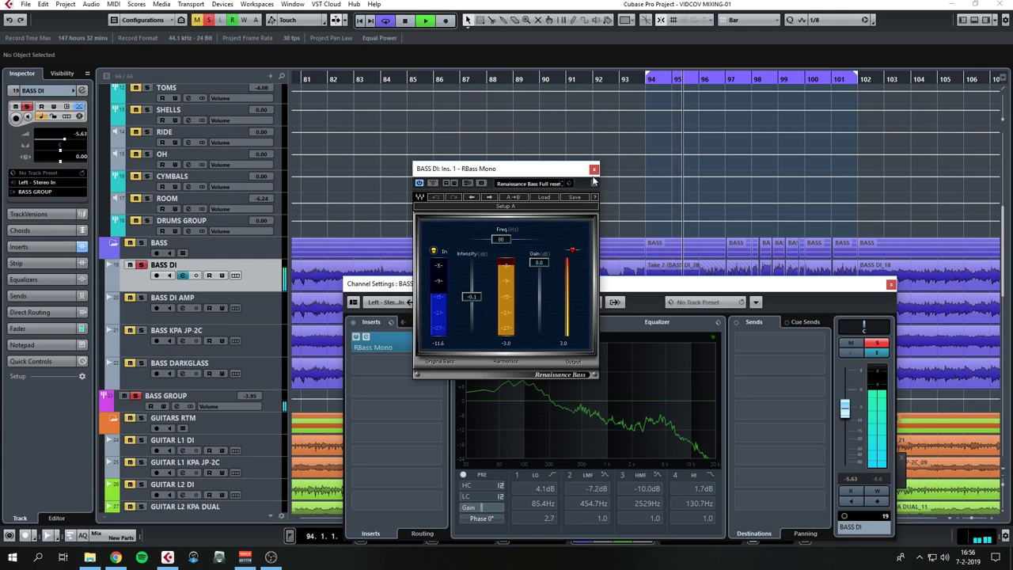
click(366, 336)
key(space)
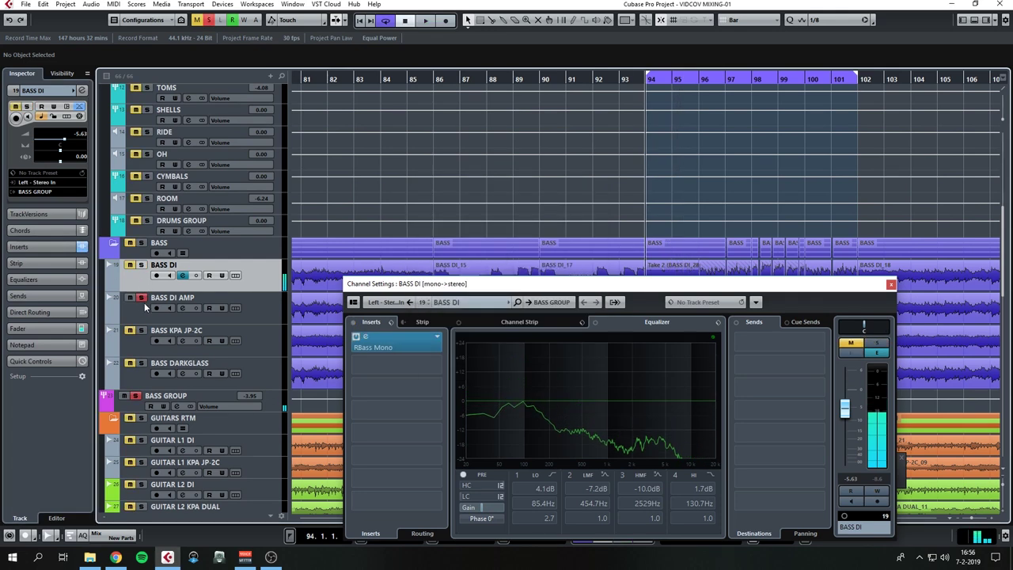
Select the BASS DI AMP track and open its VST Amp Rack insert for inspection
click(155, 317)
click(367, 339)
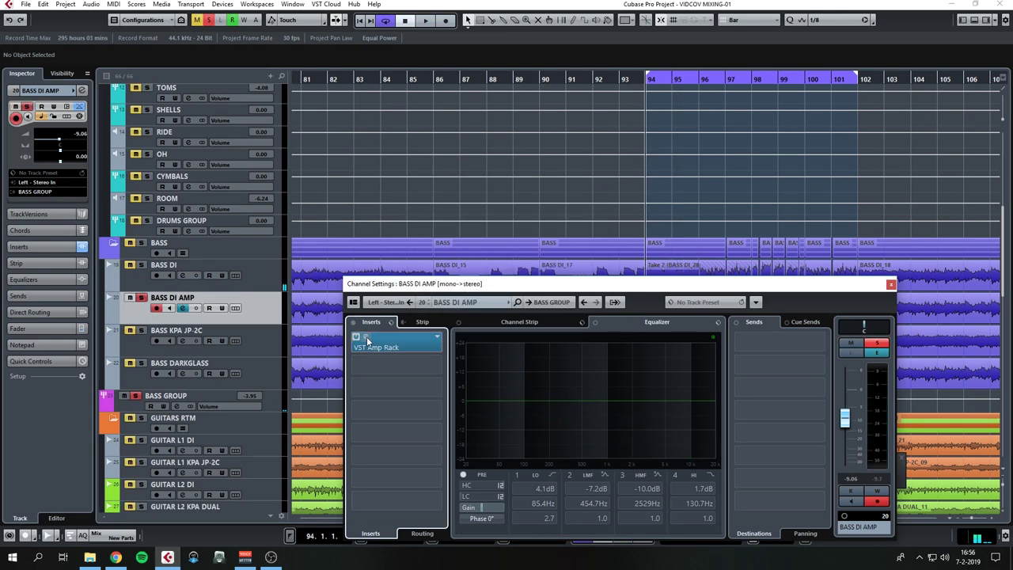
click(366, 336)
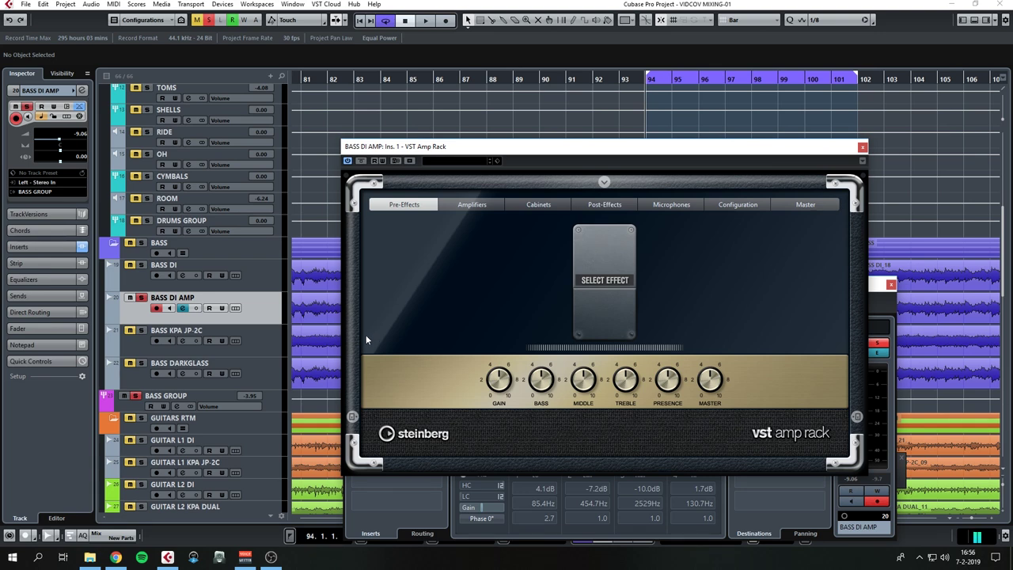
drag(390, 153, 398, 168)
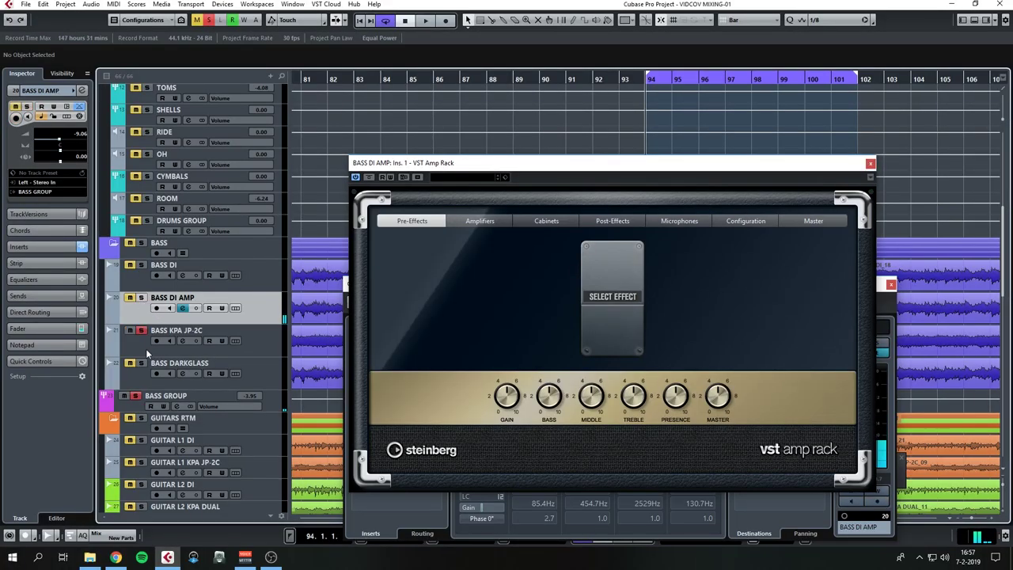
Select the soloed BASS KPA JP-2C track, move the amp rack window aside and play the track, unsoloing it when done
click(146, 354)
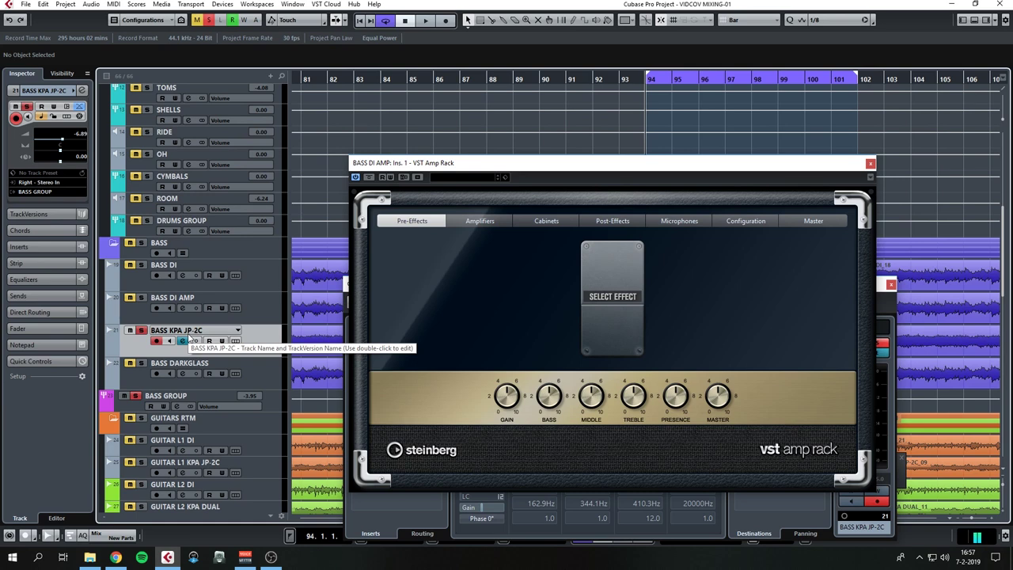
drag(507, 170, 448, 229)
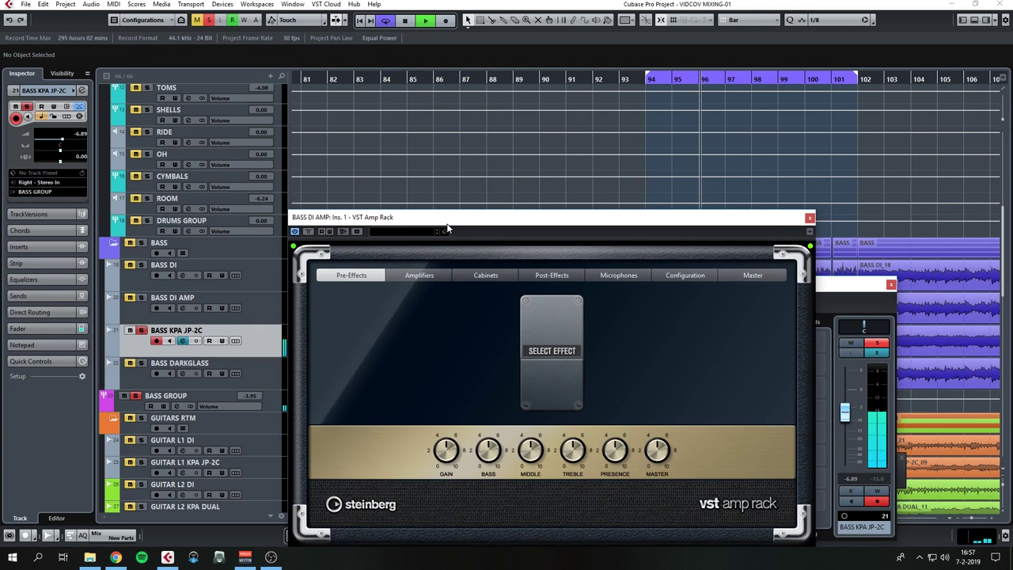
click(139, 332)
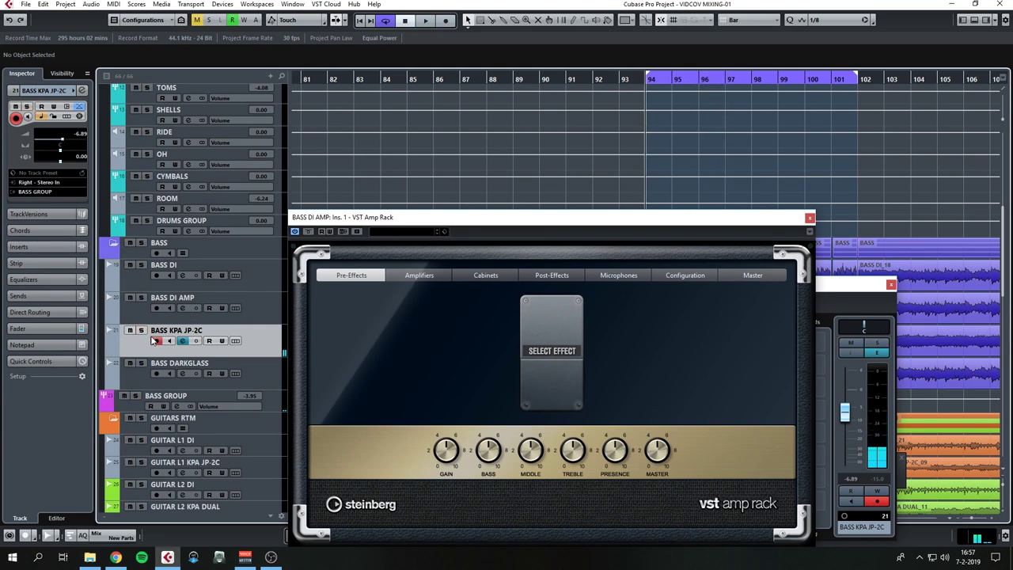
Close the VST Amp Rack, select the BASS DARKGLASS track and open its Darkglass Ultra insert
click(809, 218)
click(131, 376)
click(366, 338)
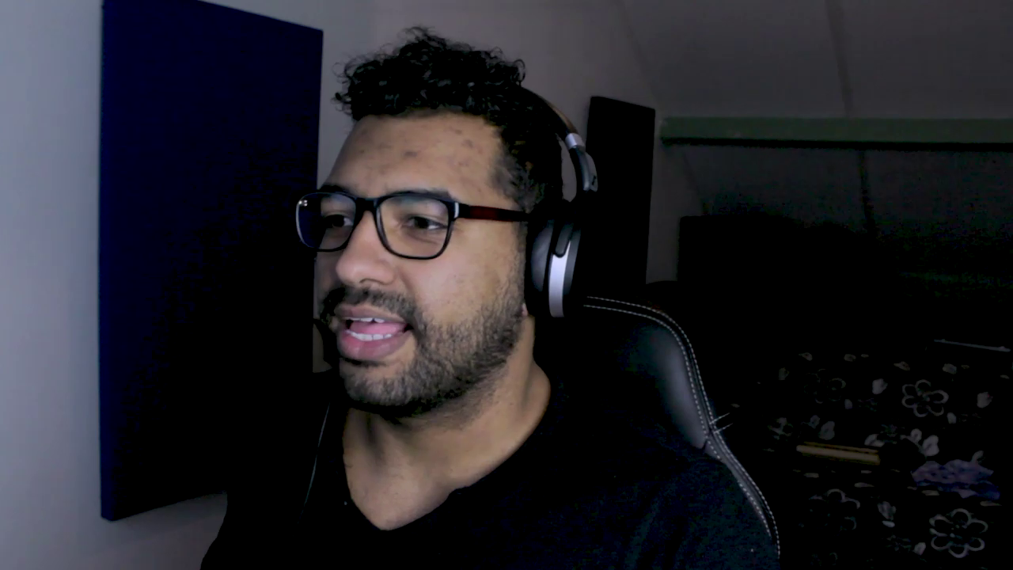
drag(396, 102, 499, 107)
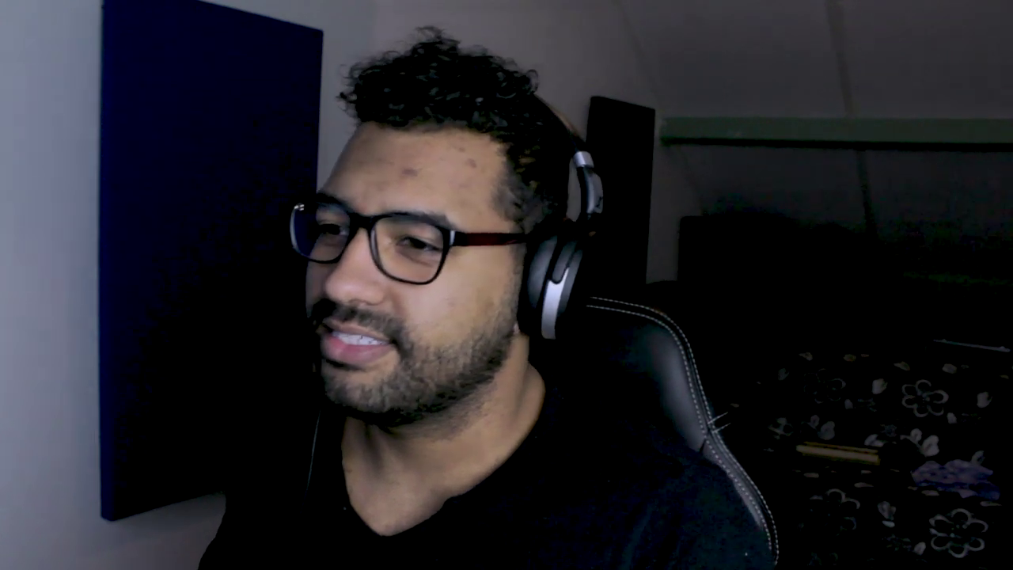
key(space)
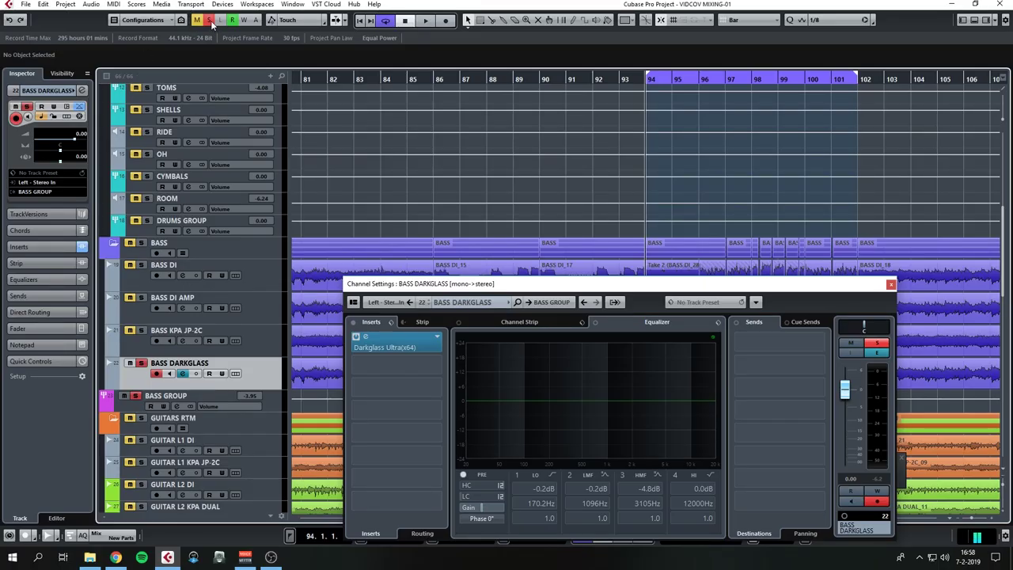
Solo the whole BASS folder in place of the previous solo and listen to all four bass tracks together, with the channel settings closed
click(209, 21)
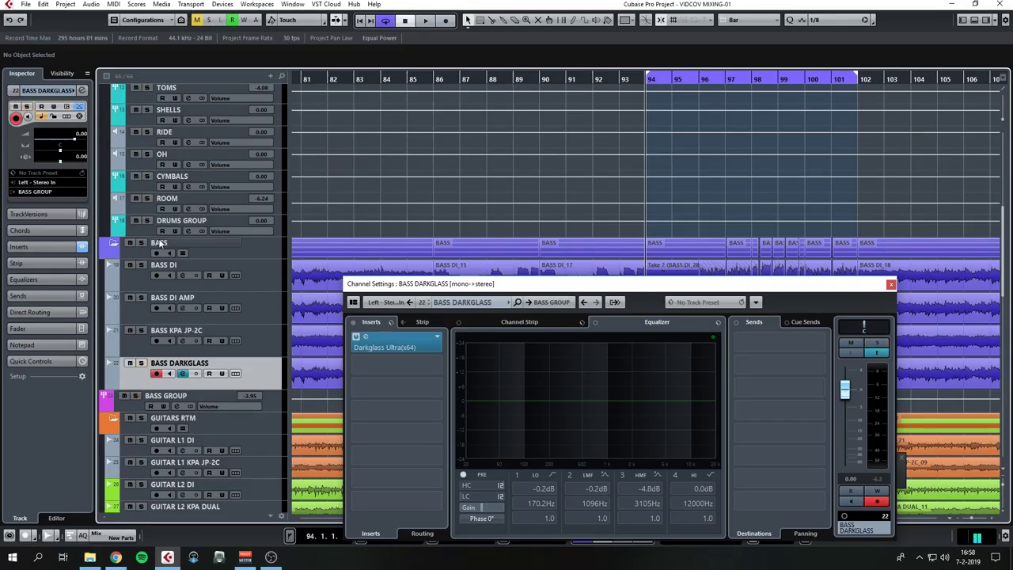
click(144, 243)
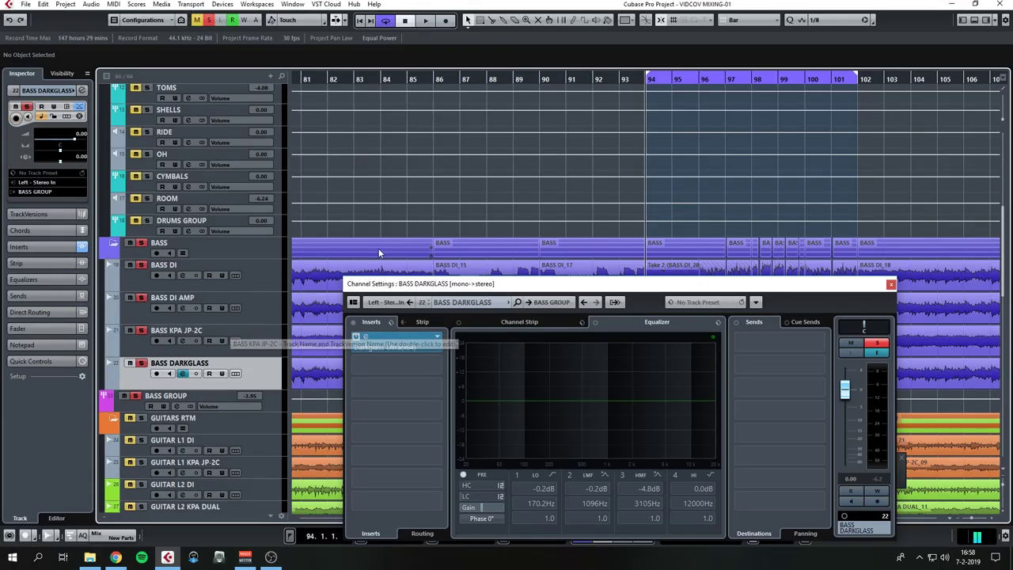
key(space)
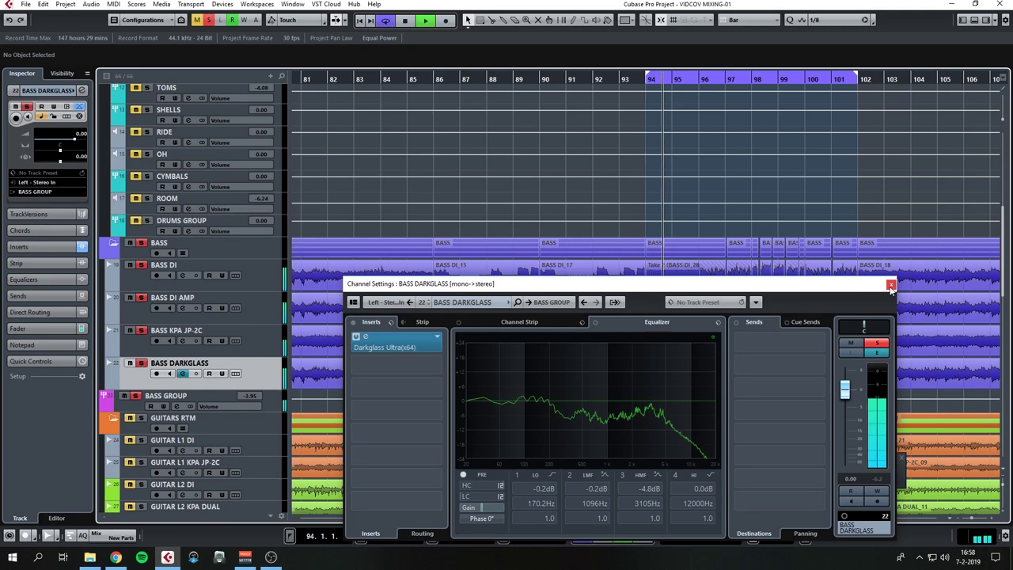
key(e)
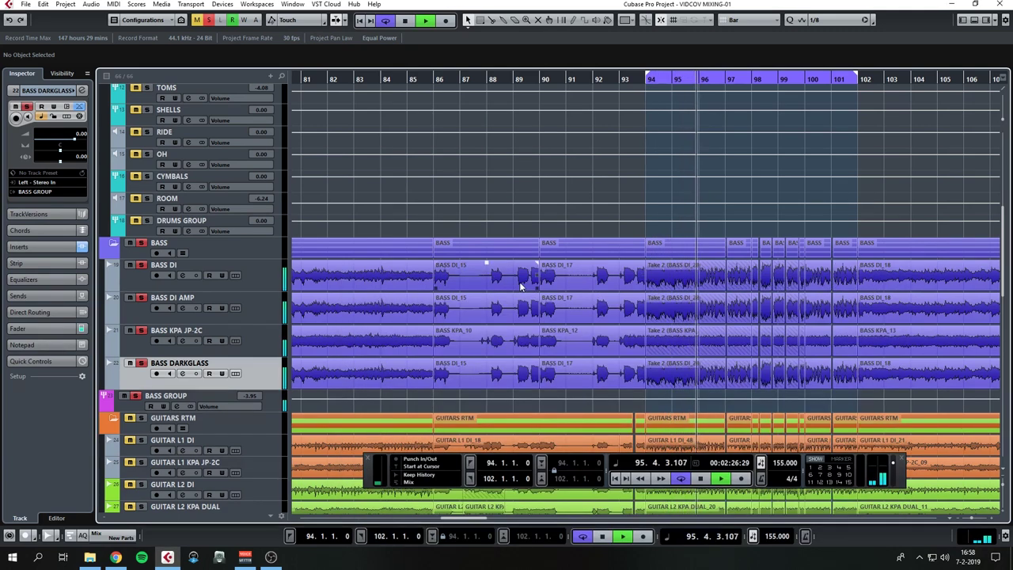
click(259, 342)
click(257, 310)
click(263, 286)
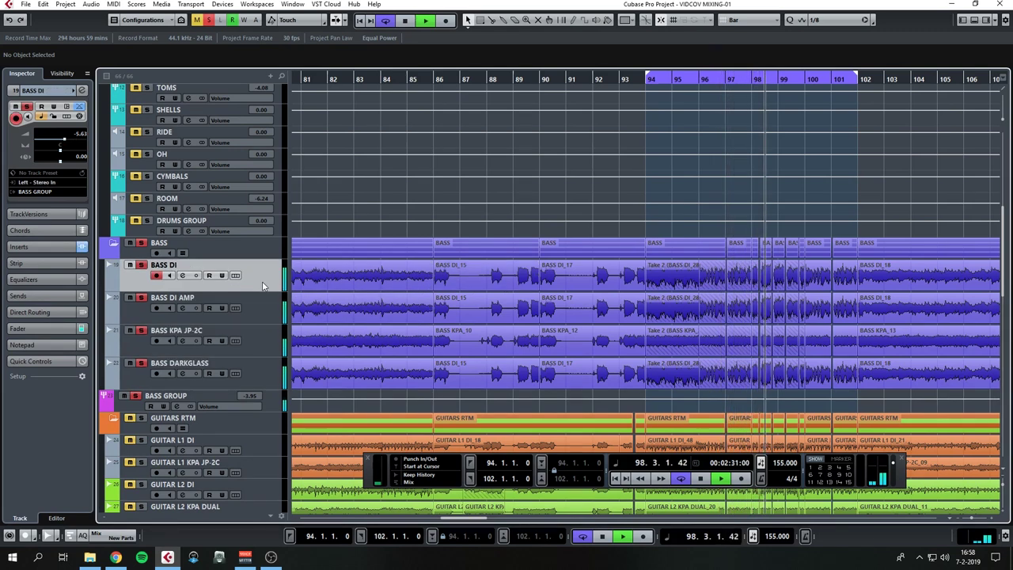
key(space)
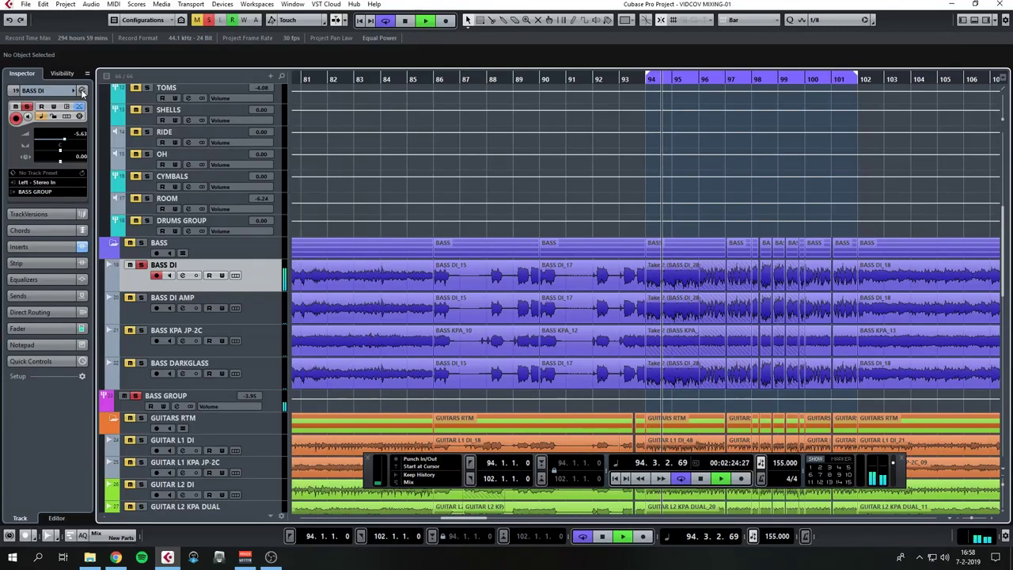
Add StudioEQ as the second insert on the BASS DI channel, after RBass Mono
click(183, 274)
click(380, 369)
text(stu)
click(388, 389)
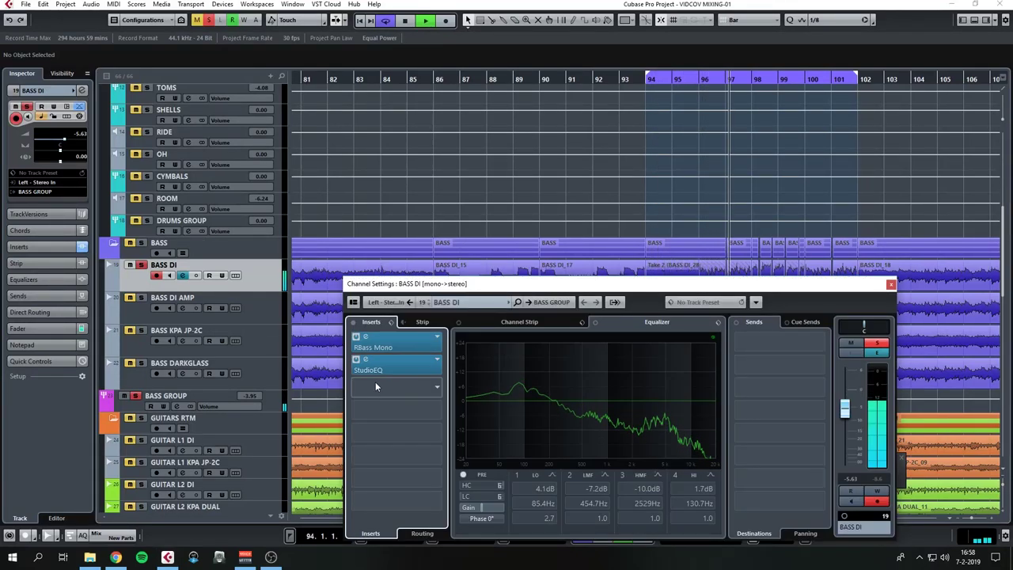
Enable StudioEQ band 1 as a low-end cut filter on BASS DI at about 66 Hz
click(295, 342)
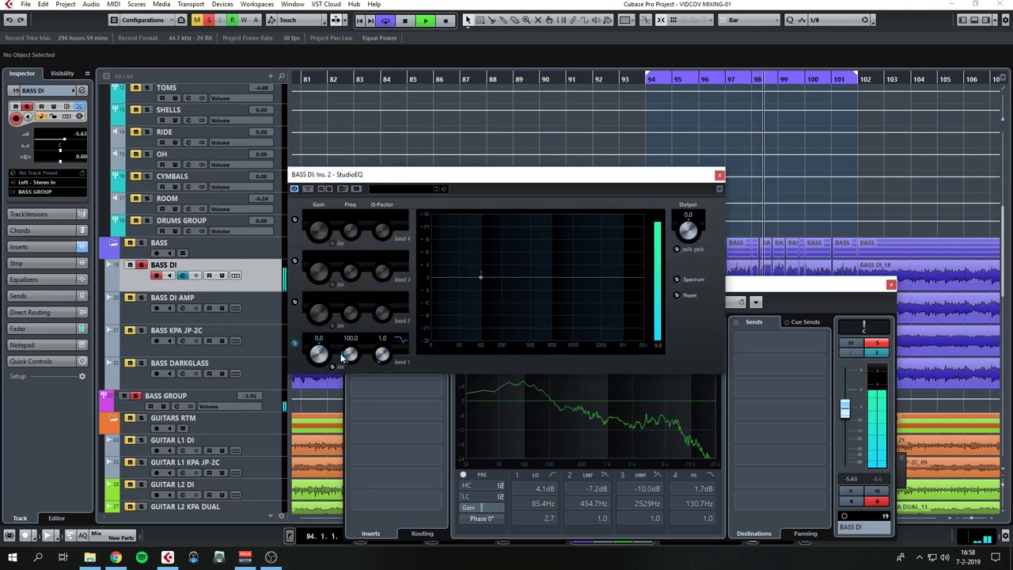
click(401, 338)
click(412, 387)
drag(495, 280, 469, 279)
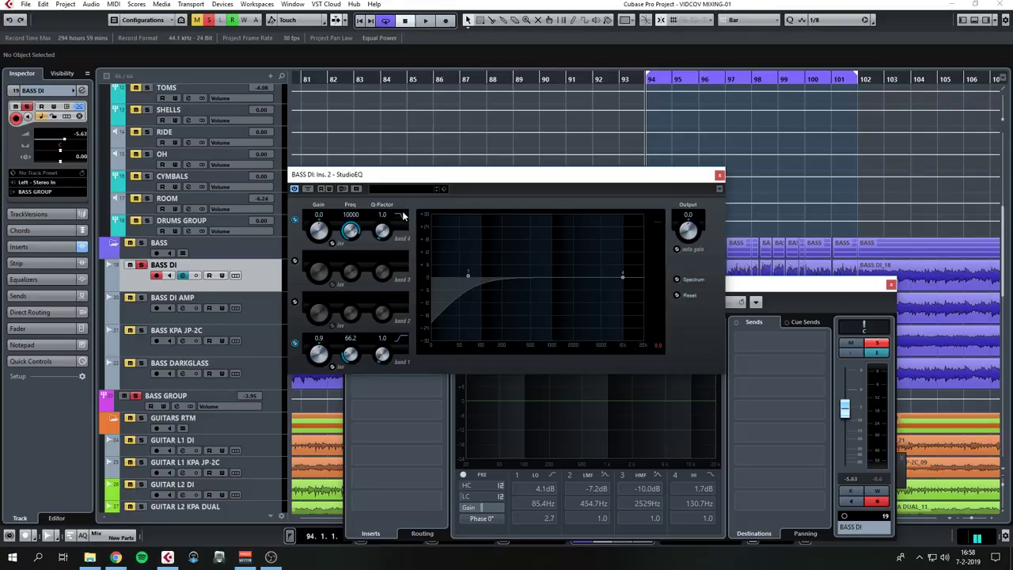
Set StudioEQ band 4 to a high-end cut filter and lower its frequency to about 235 Hz during playback
click(403, 216)
click(417, 266)
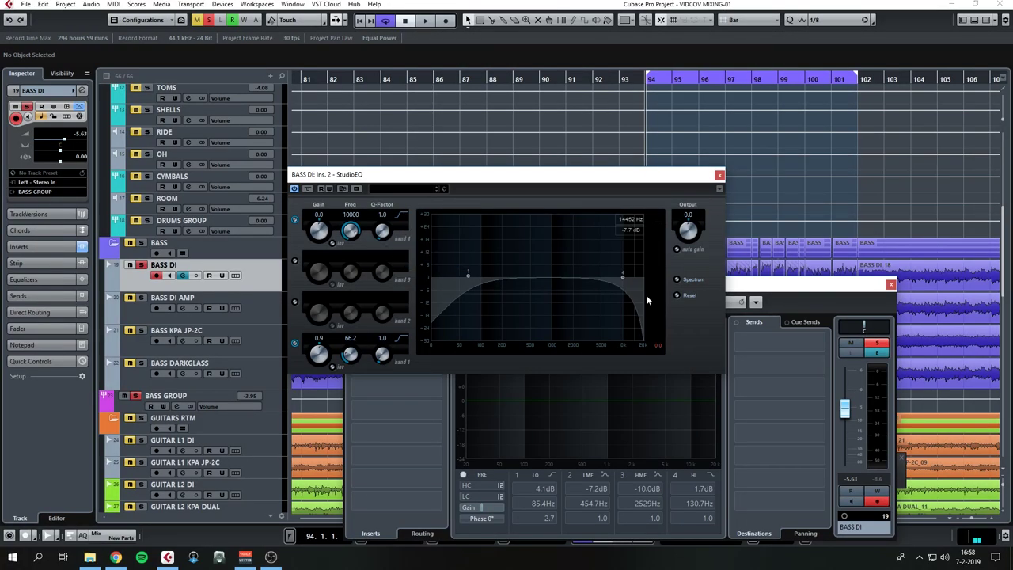
key(space)
drag(622, 278, 507, 276)
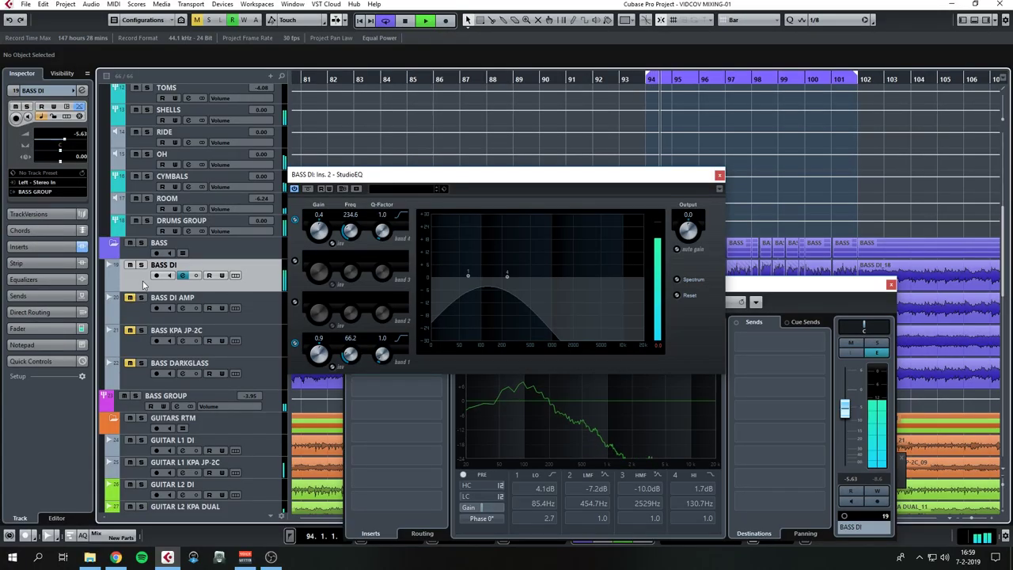
Raise the BASS DI channel volume to -0.39 dB while comparing it soloed and in the mix, and close StudioEQ
click(140, 265)
drag(844, 410, 844, 406)
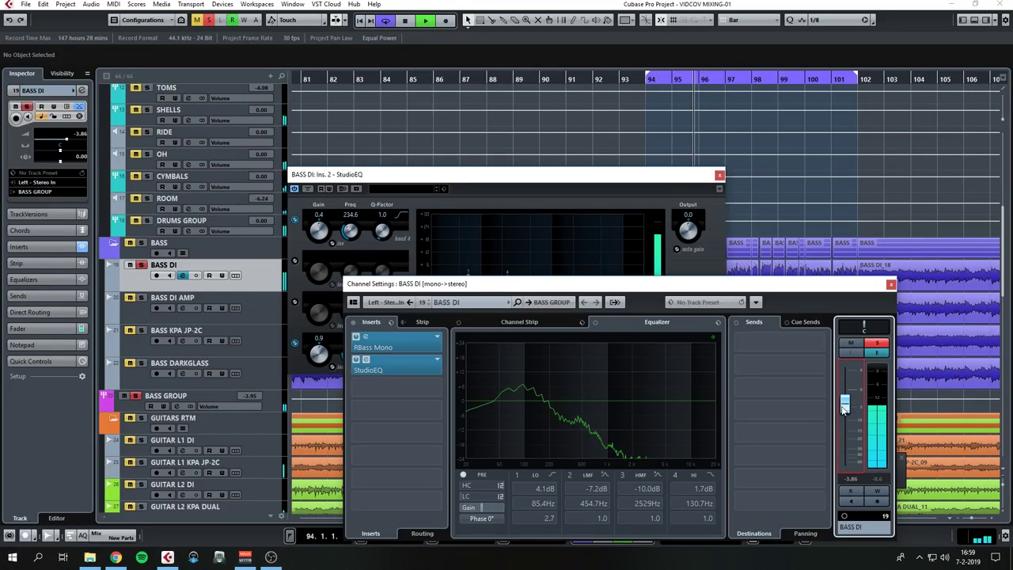
click(141, 266)
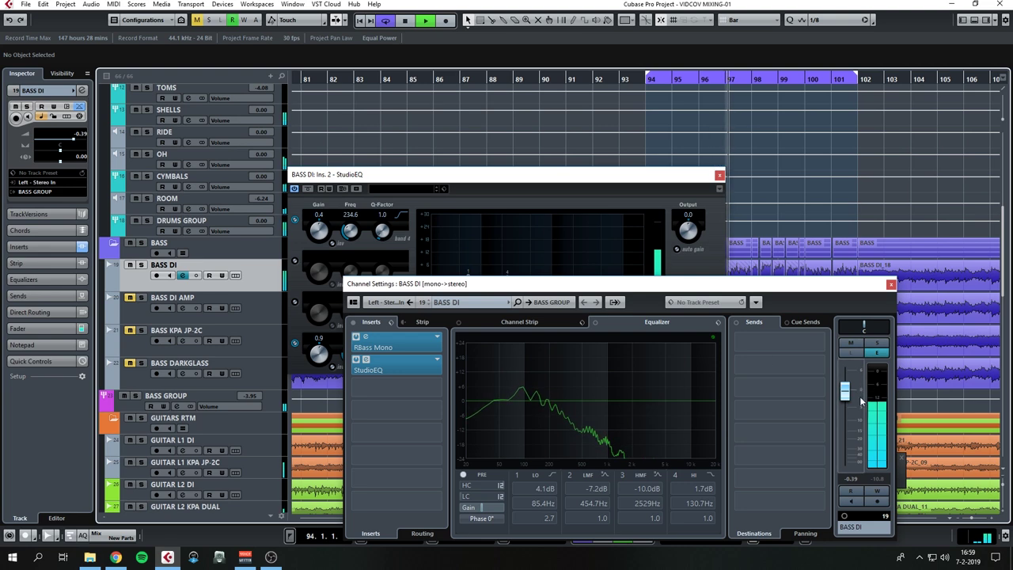
click(706, 202)
key(space)
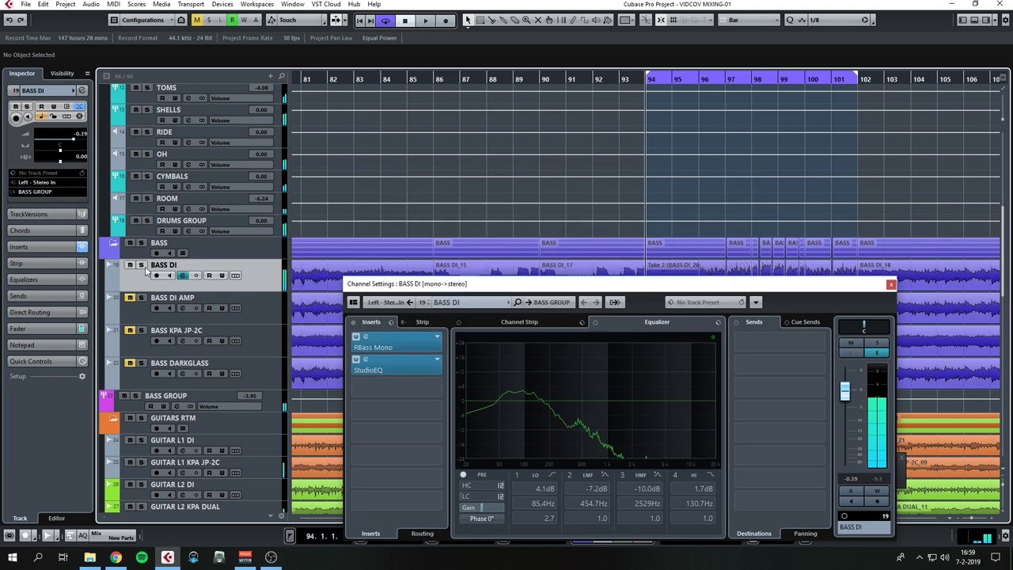
Solo BASS DI together with the DRUMS GROUP and play them to judge the low end
click(141, 265)
scroll(312, 225, up, 5)
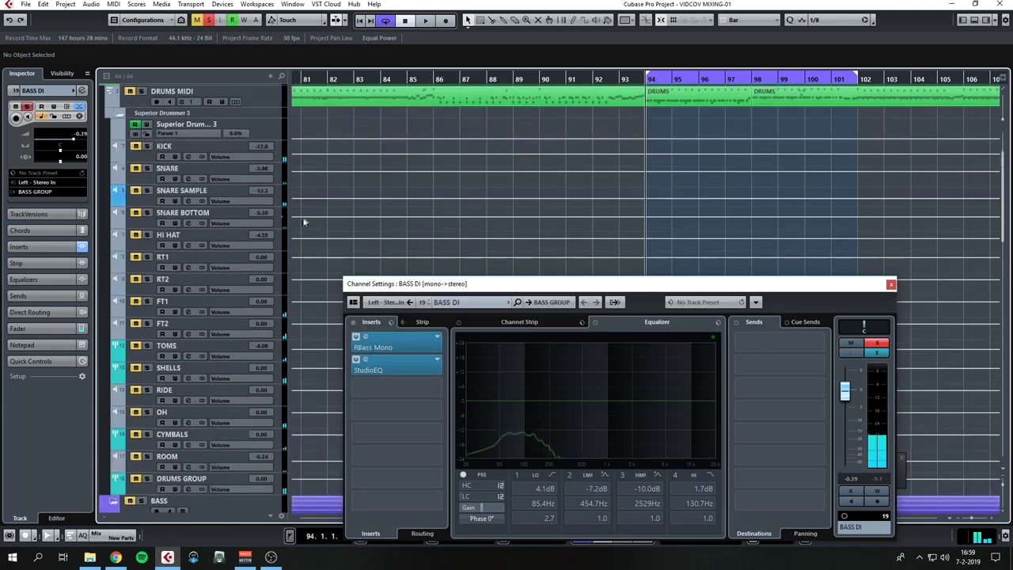
key(space)
scroll(644, 171, down, 8)
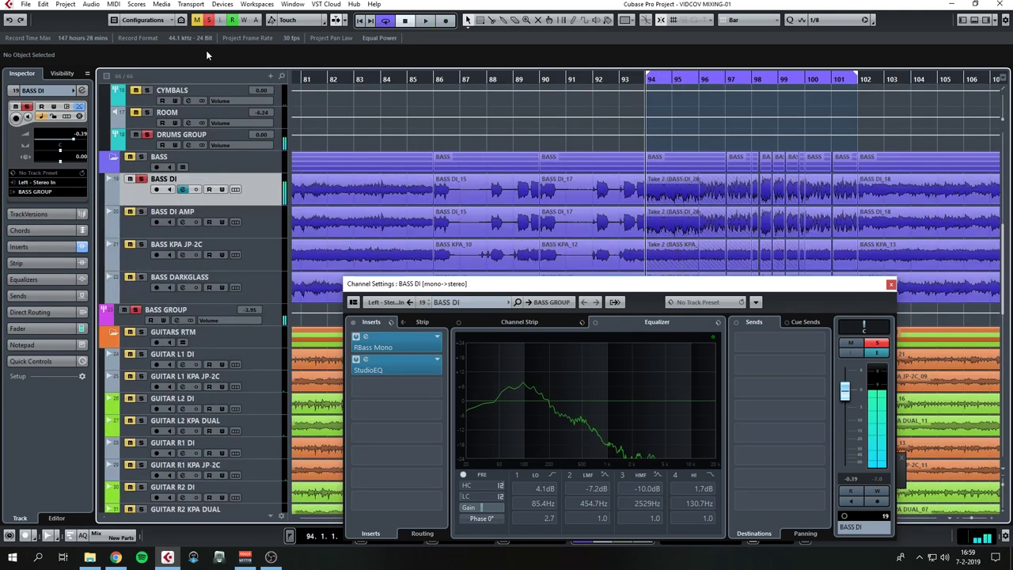
Clear all solos, then unmute BASS DI AMP and play it soloed
click(209, 21)
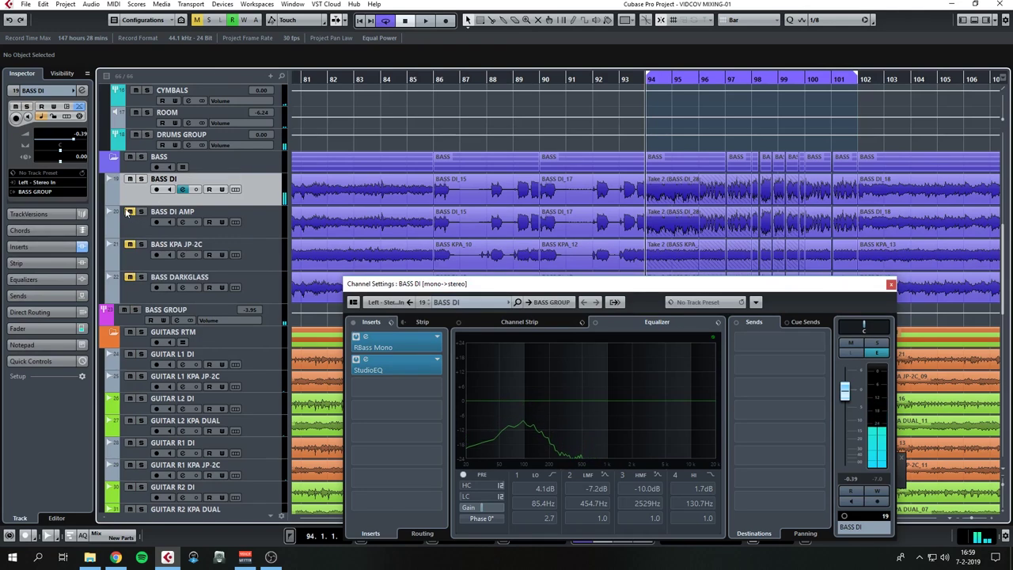
click(133, 215)
click(142, 213)
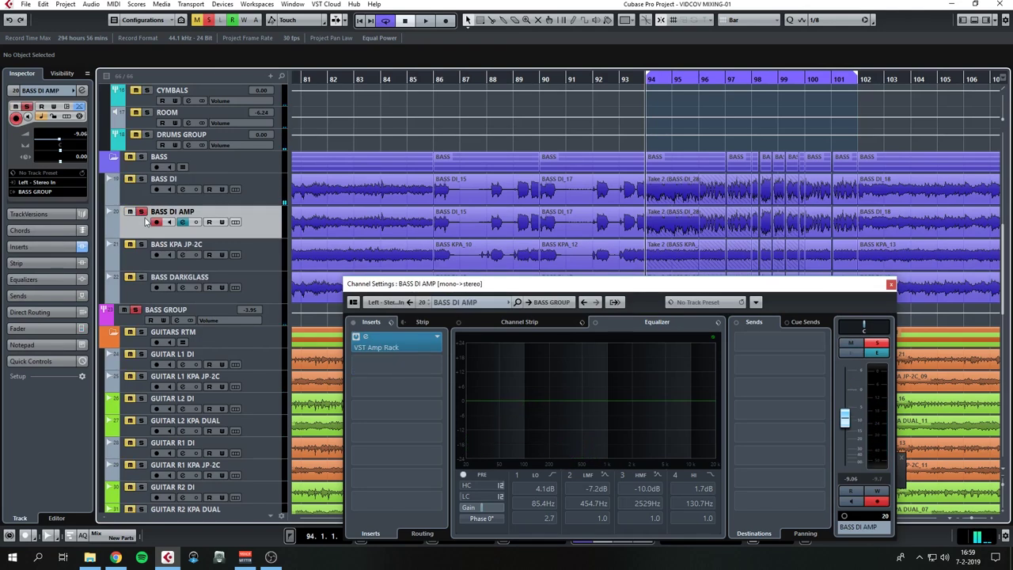
key(space)
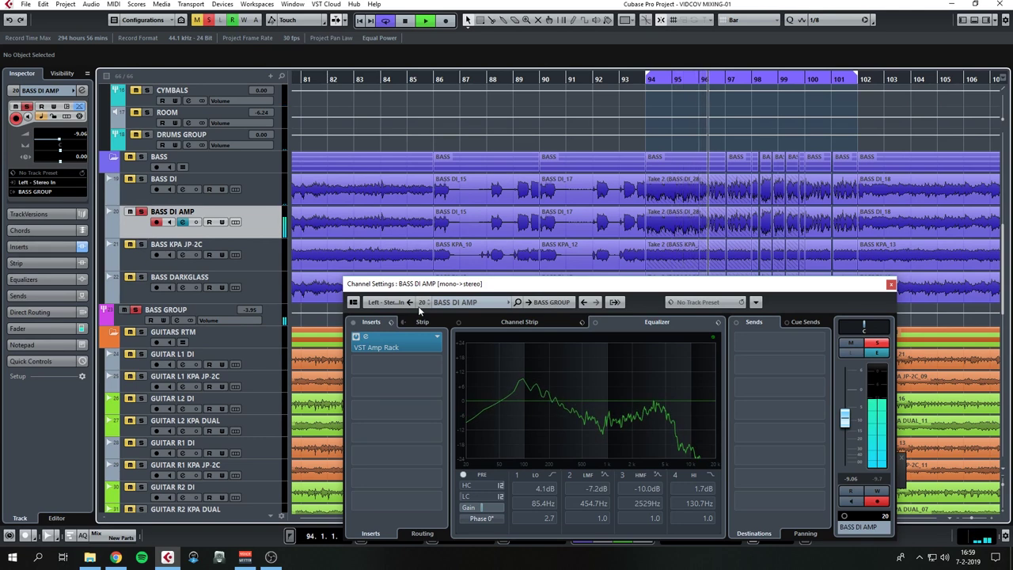
Insert StudioEQ after VST Amp Rack on BASS DI AMP and enable its band 1 as a low cut filter
click(377, 363)
text(studio)
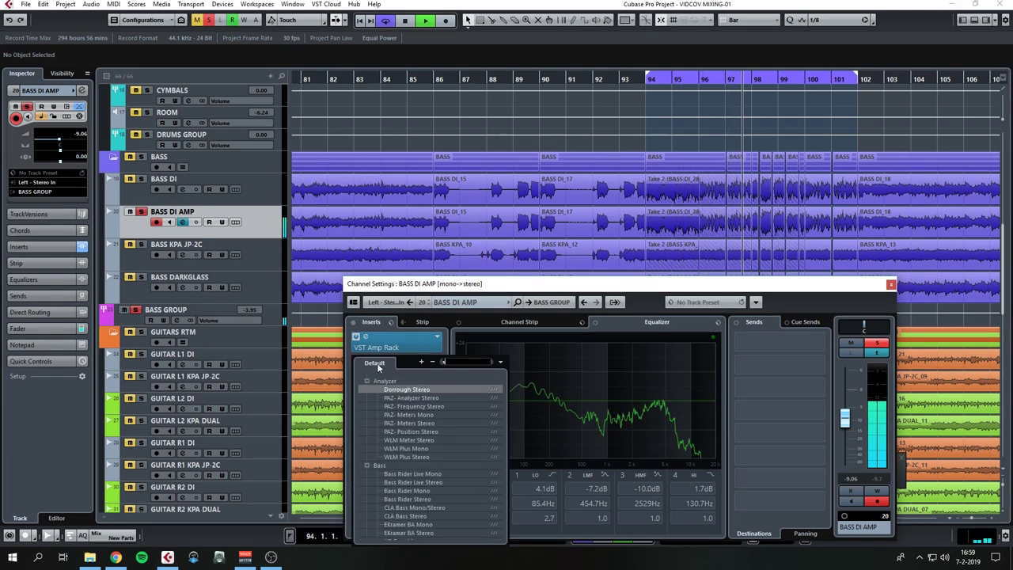
click(390, 390)
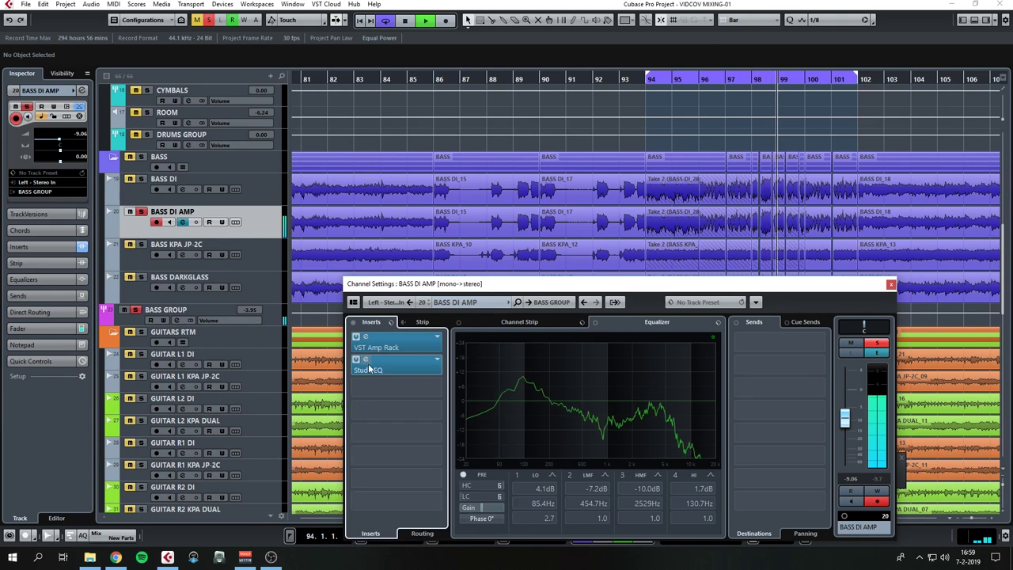
click(409, 339)
click(430, 378)
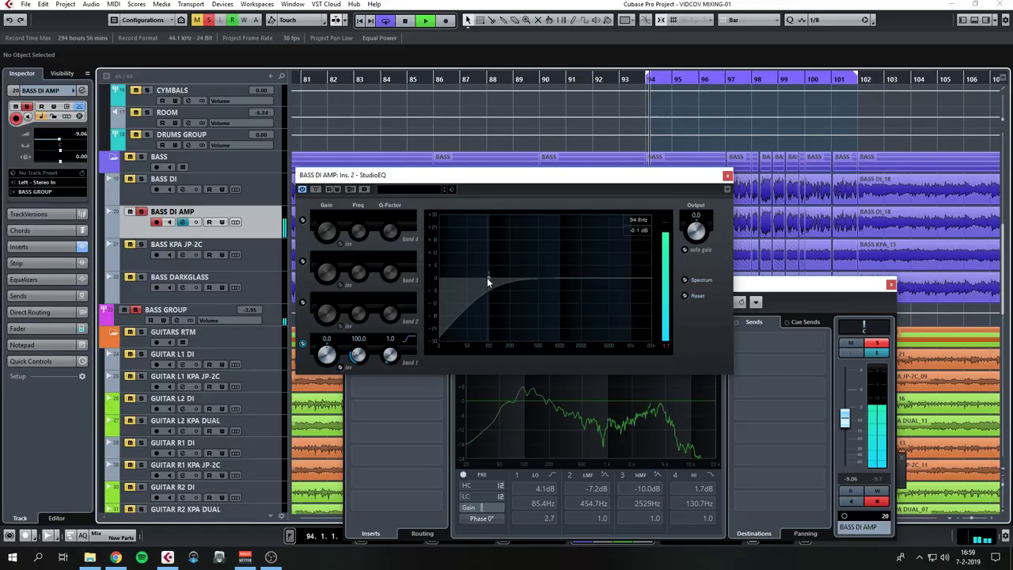
Set StudioEQ's low cut to about 107 Hz, band 2 to -5.1 dB near 379 Hz and band 4 to -12.9 dB near 10.6 kHz, and close it
drag(487, 277, 529, 288)
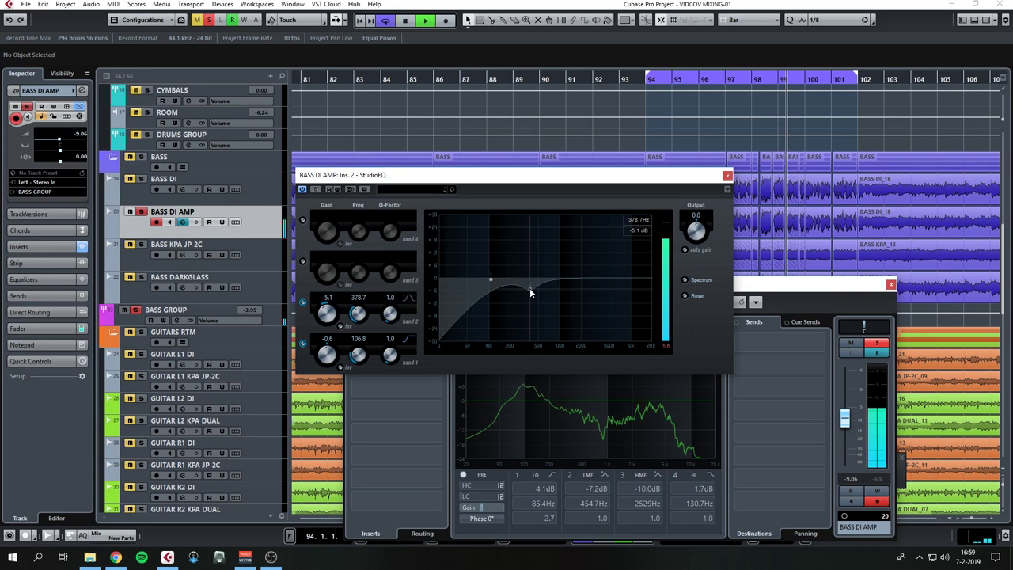
drag(635, 277, 633, 305)
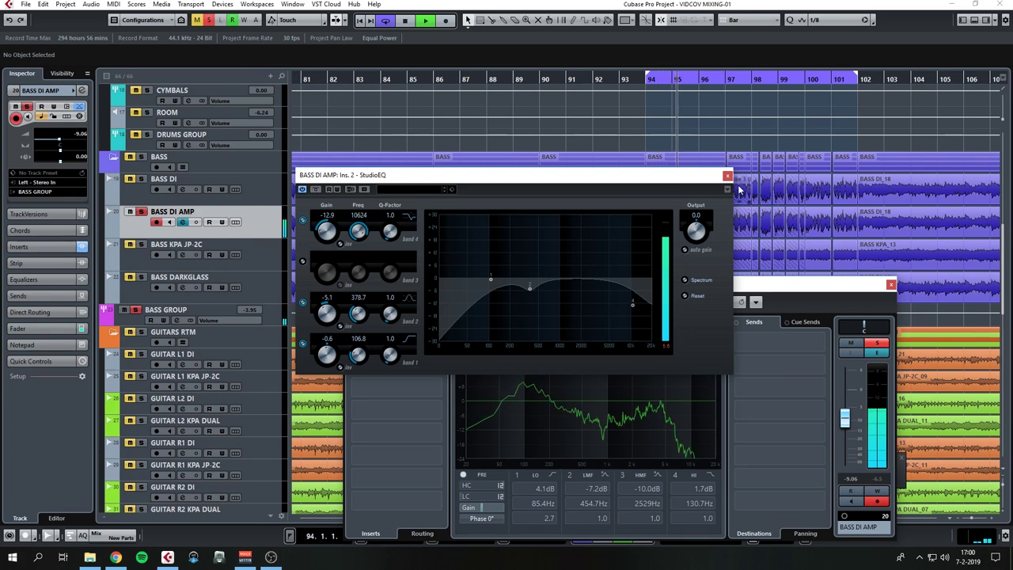
click(728, 175)
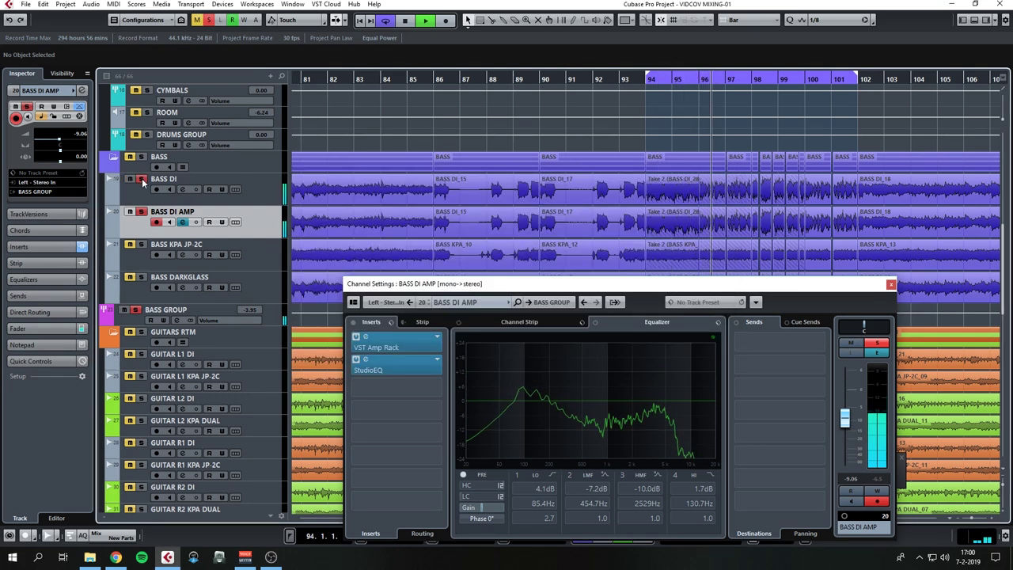
Audition BASS DI with BASS DI AMP, switch the solo to an unmuted BASS KPA JP-2C, and insert StudioEQ on that track
click(167, 180)
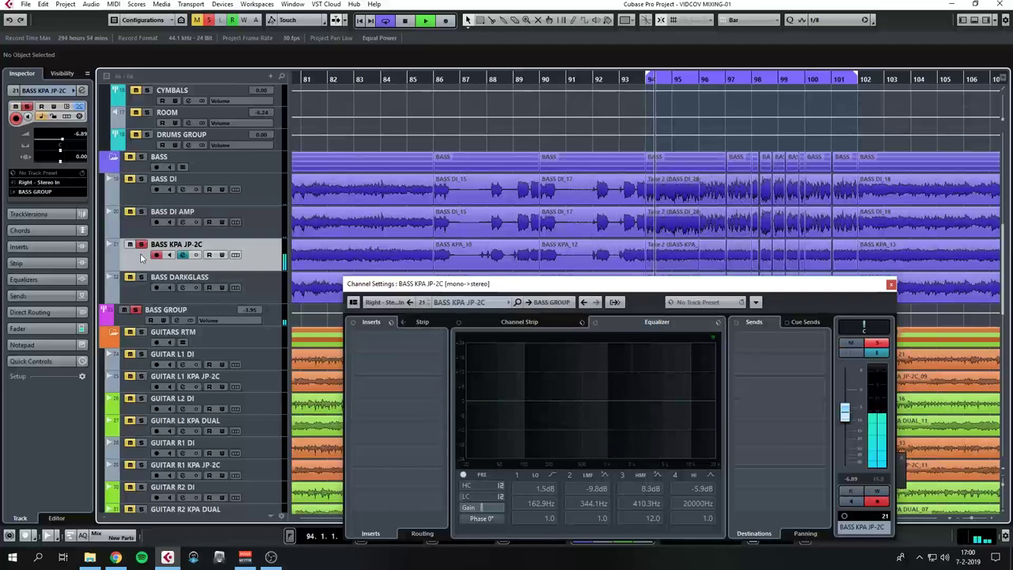
click(407, 343)
text(studio)
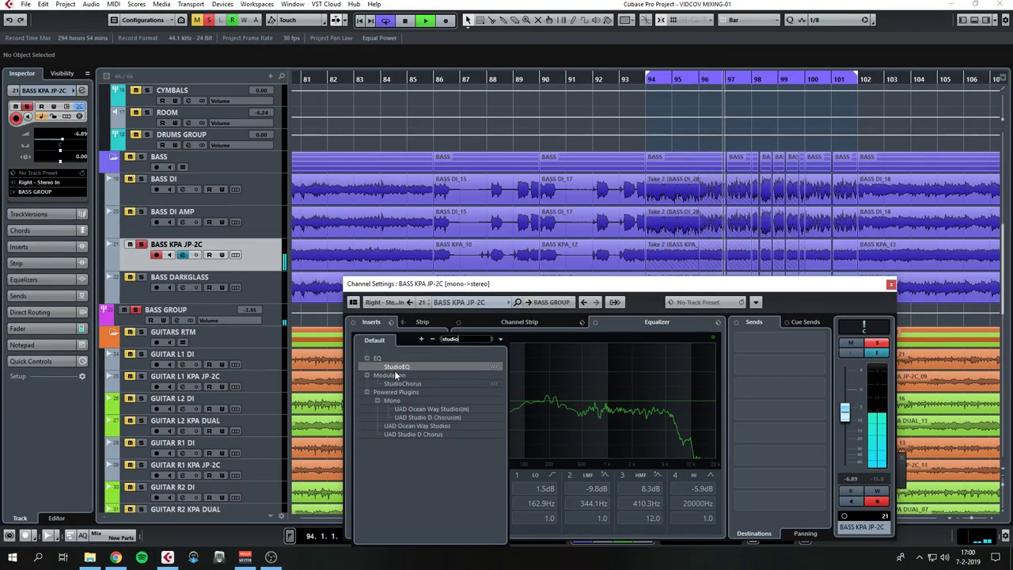
click(395, 368)
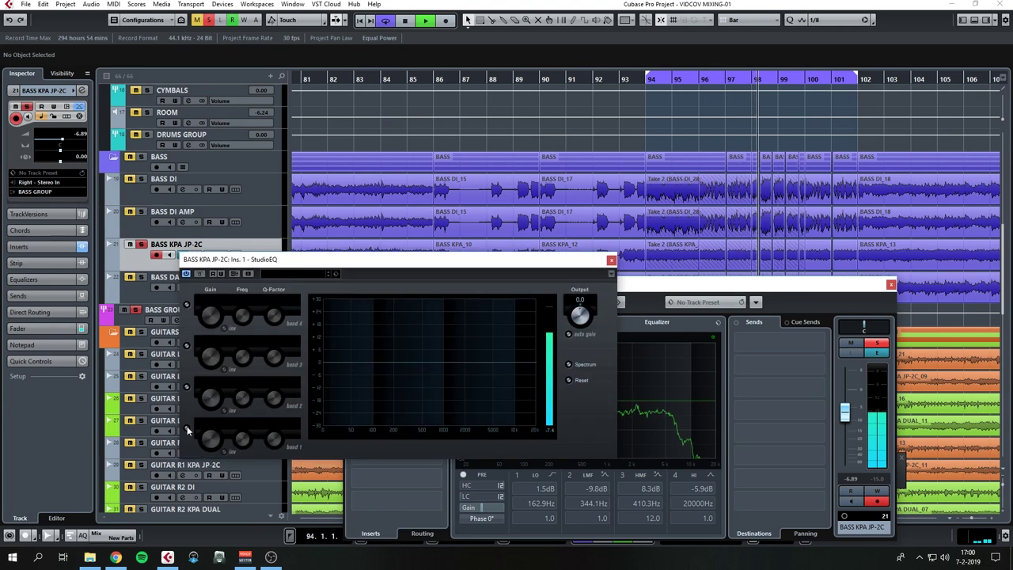
Enable StudioEQ band 1 on BASS KPA JP-2C as a low cut filter near 100 Hz and shape the low mids
click(187, 428)
click(293, 423)
click(304, 468)
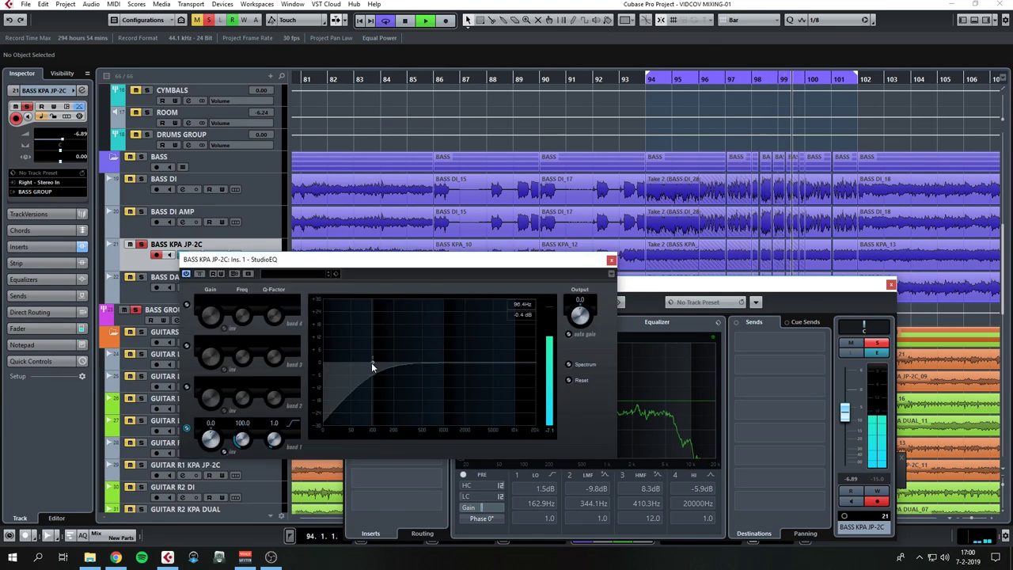
drag(430, 358, 415, 328)
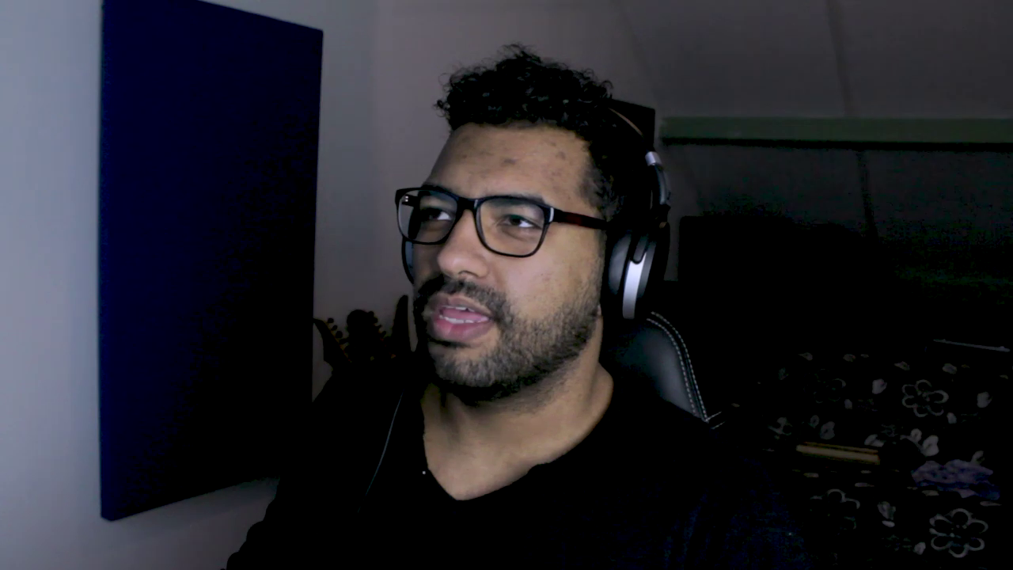